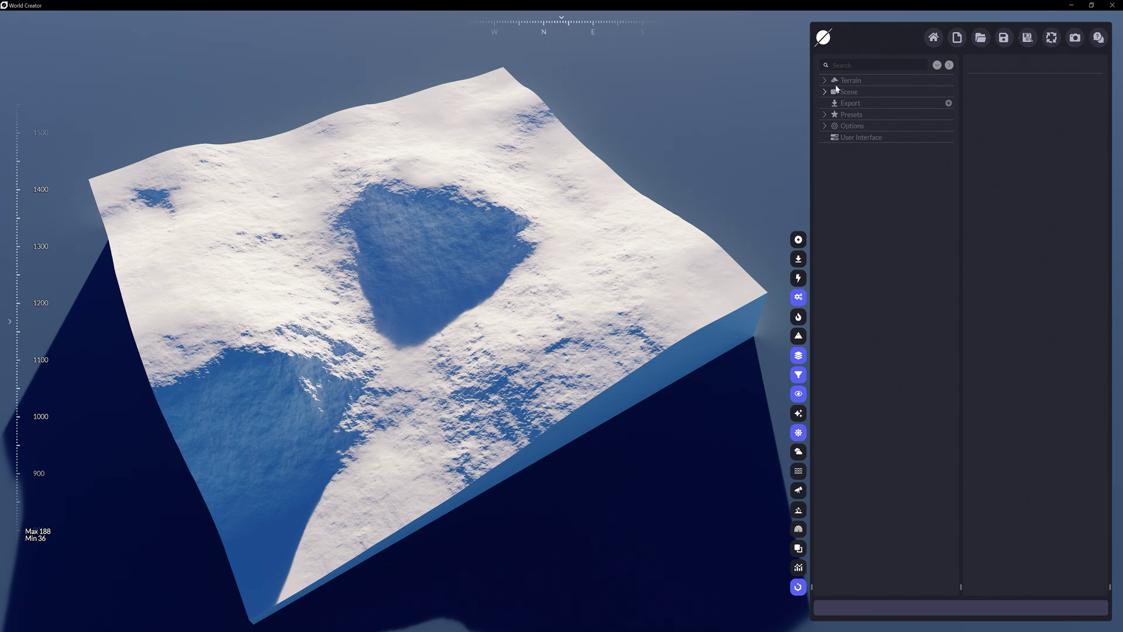
Step: Open the terrain settings and set the terrain height to 8000 m and the width to 2345 m
click(858, 82)
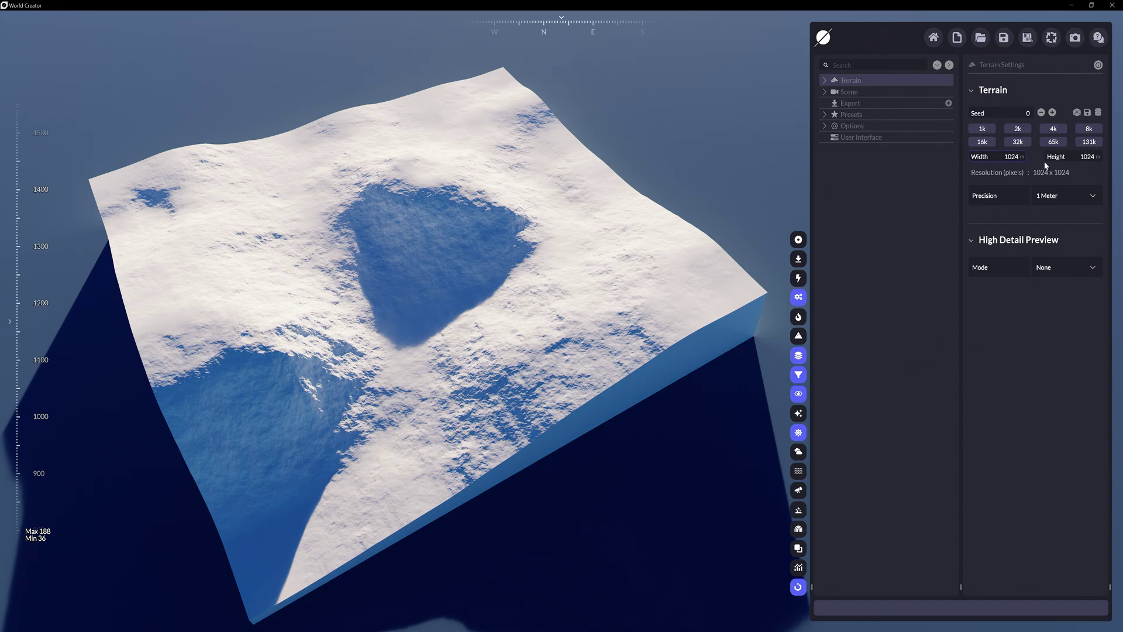
click(1092, 157)
text(8000)
key(Return)
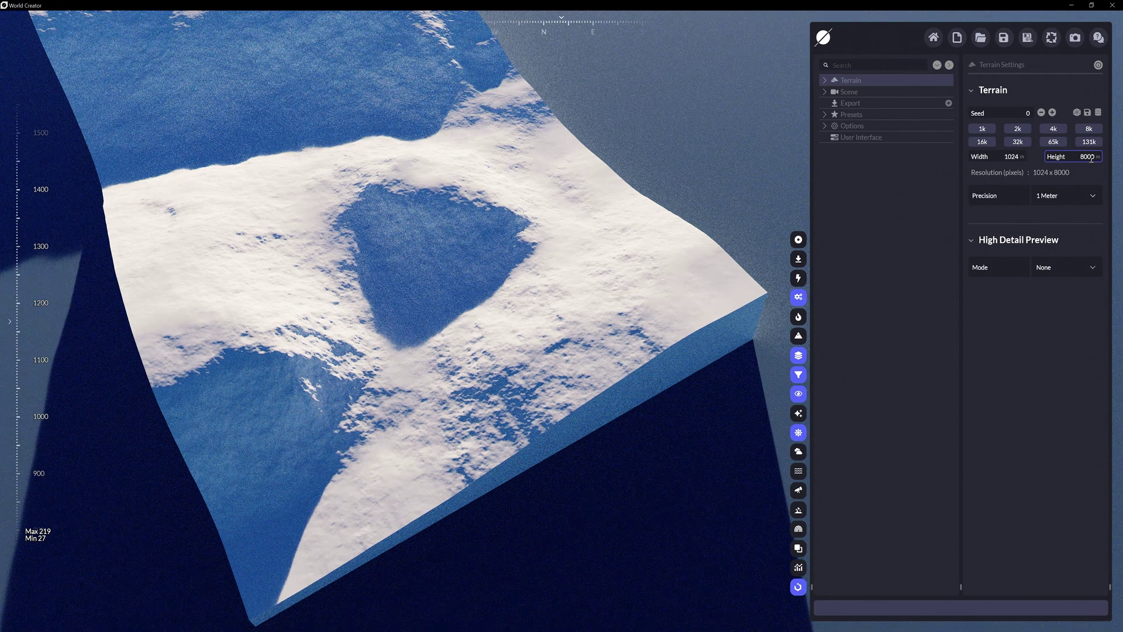
click(1020, 155)
text(2345)
key(Return)
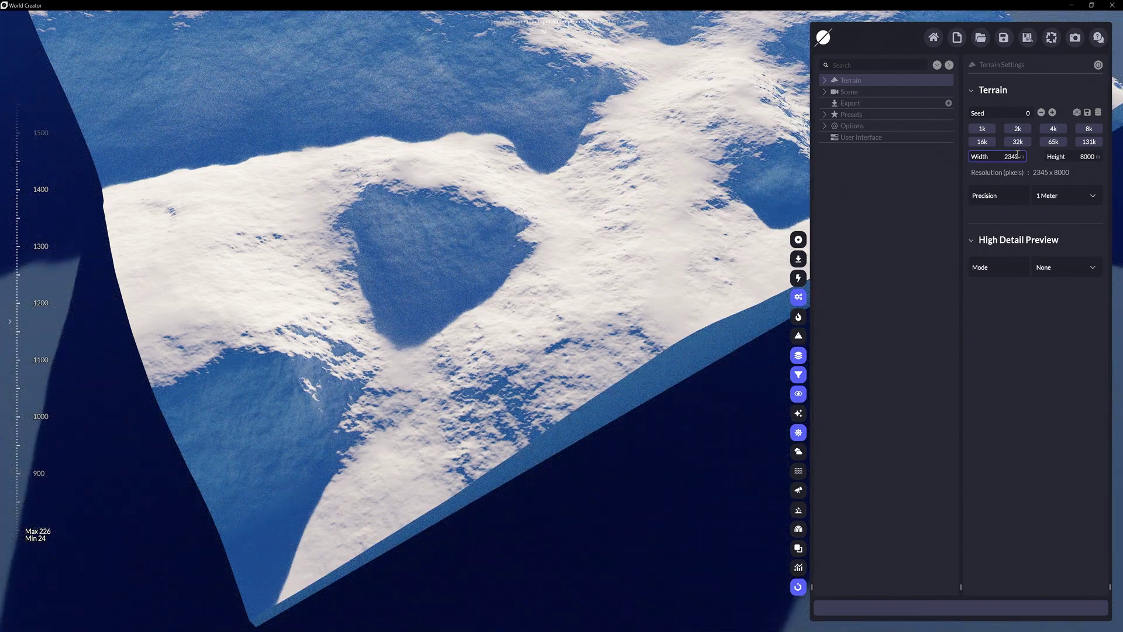
Step: Try the 1k, 4k and 16k terrain size presets and return the terrain to 1k
click(982, 129)
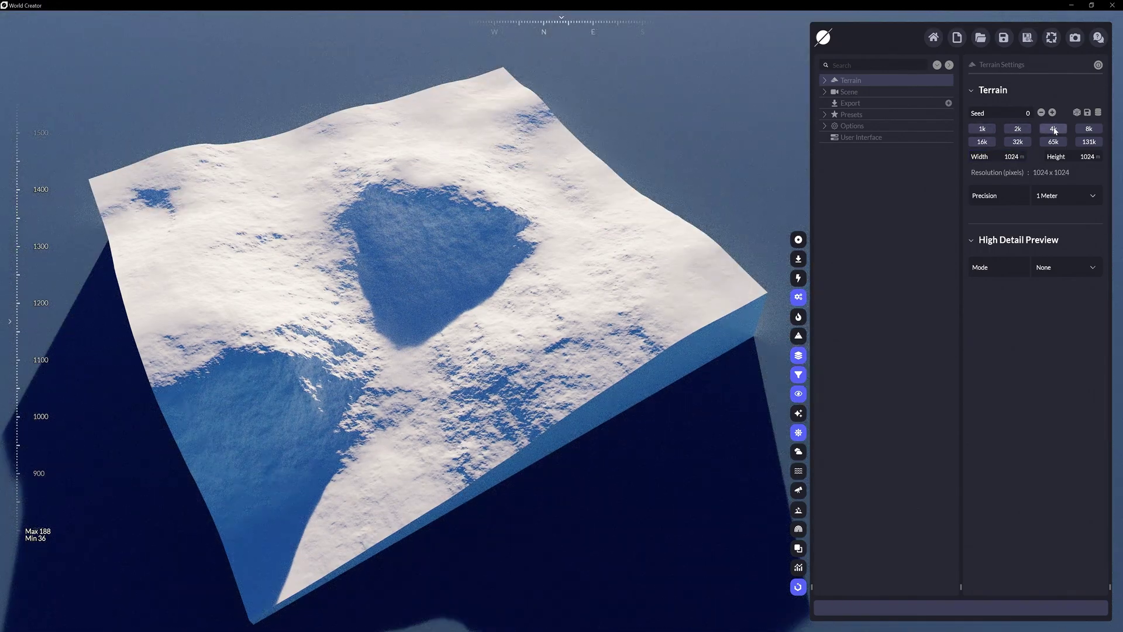
click(1054, 129)
click(982, 142)
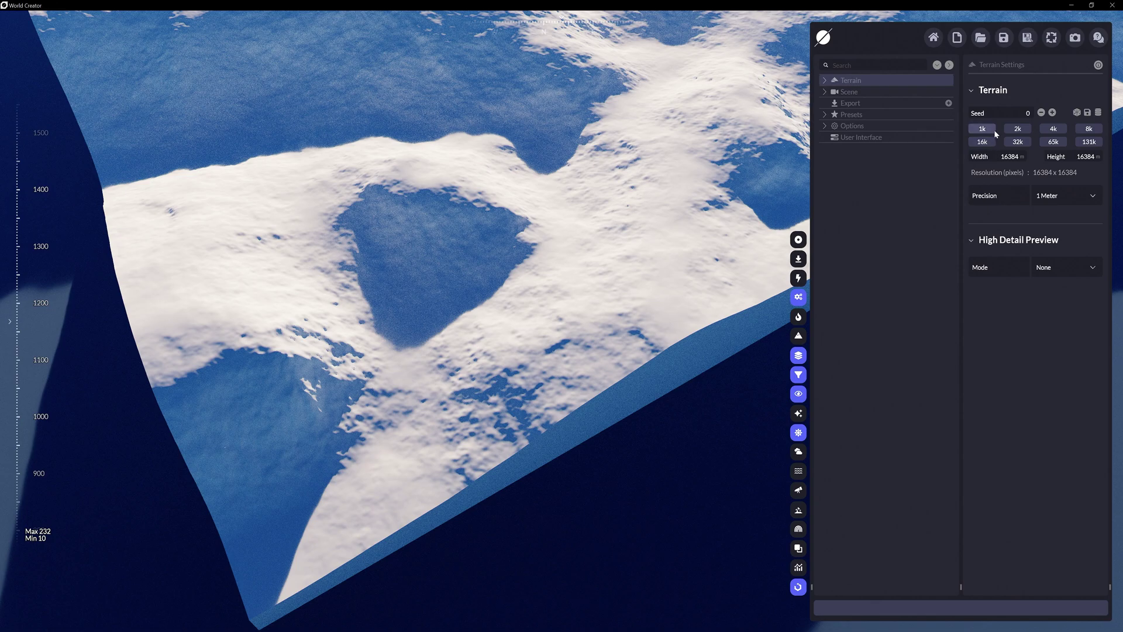
click(986, 130)
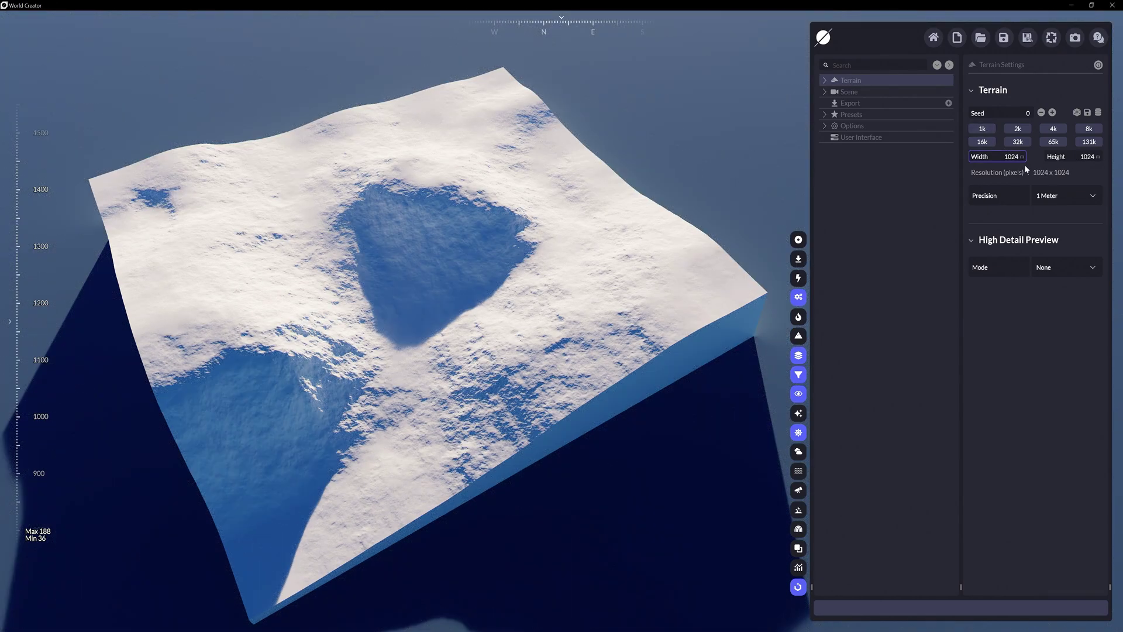
Step: Try terrain precision values of 1/2 Meter, 1/4 Meter and 1/8 Meter
click(1080, 198)
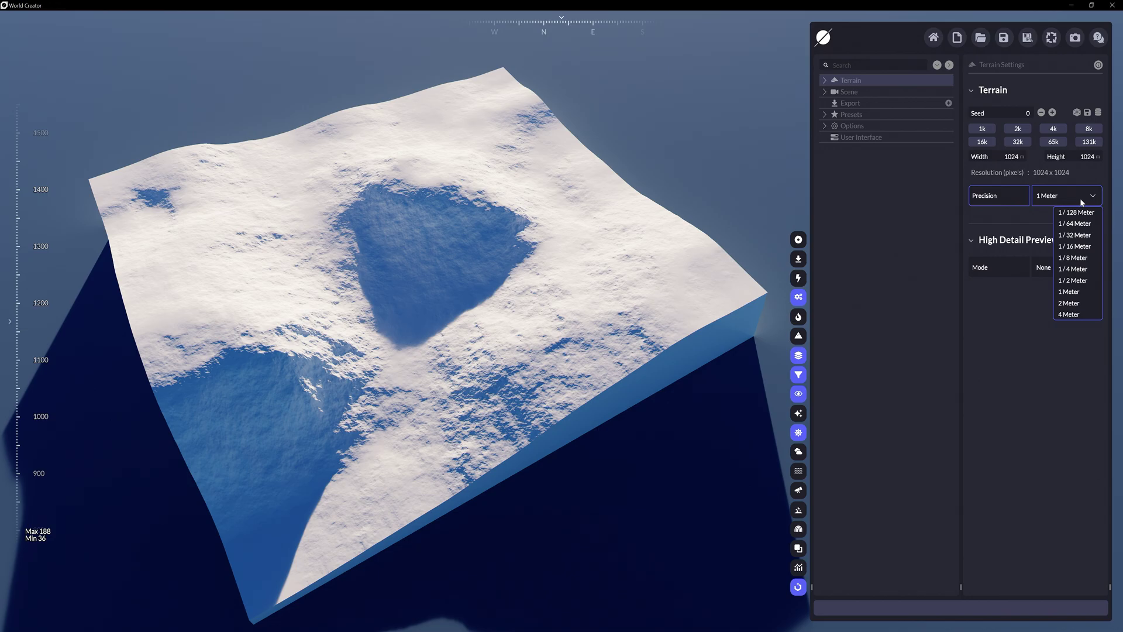
click(1066, 281)
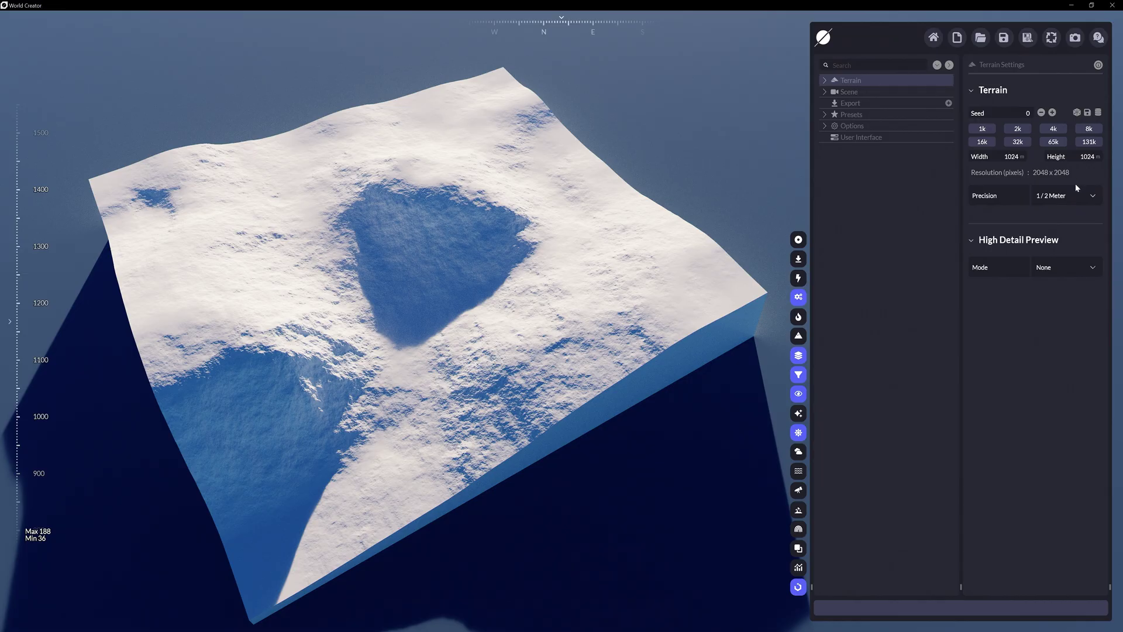
click(1075, 196)
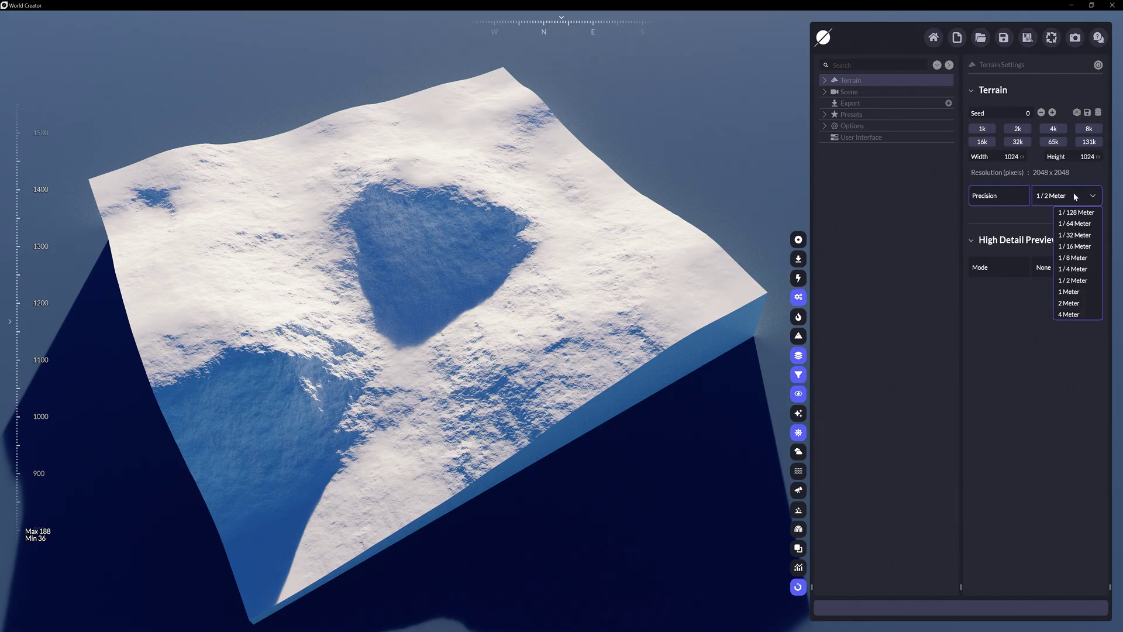
click(1067, 268)
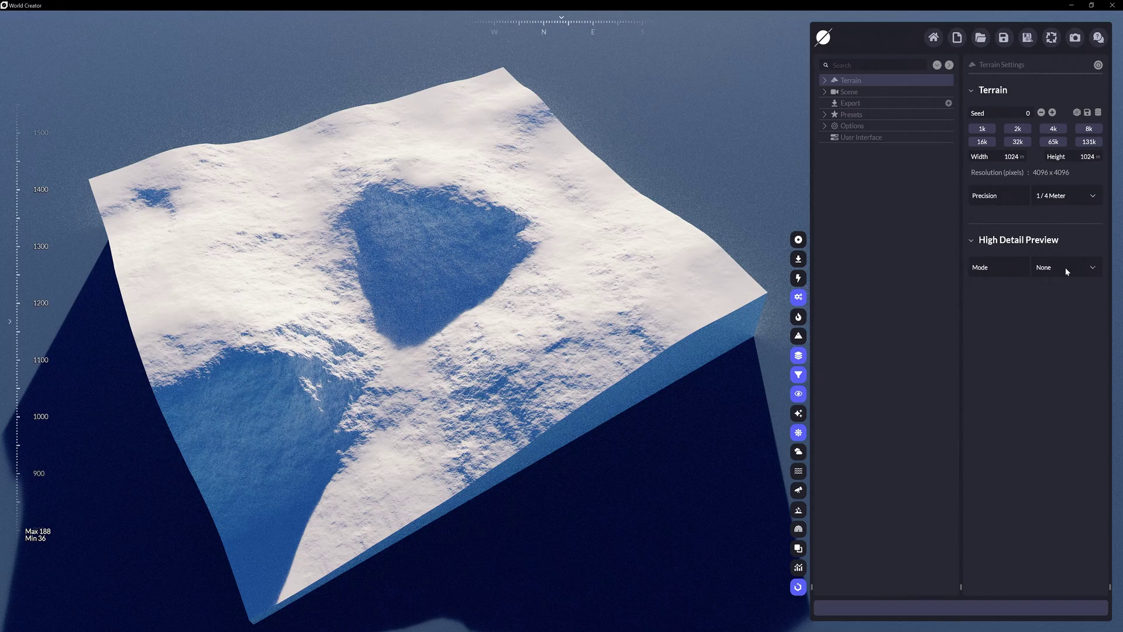
click(1089, 199)
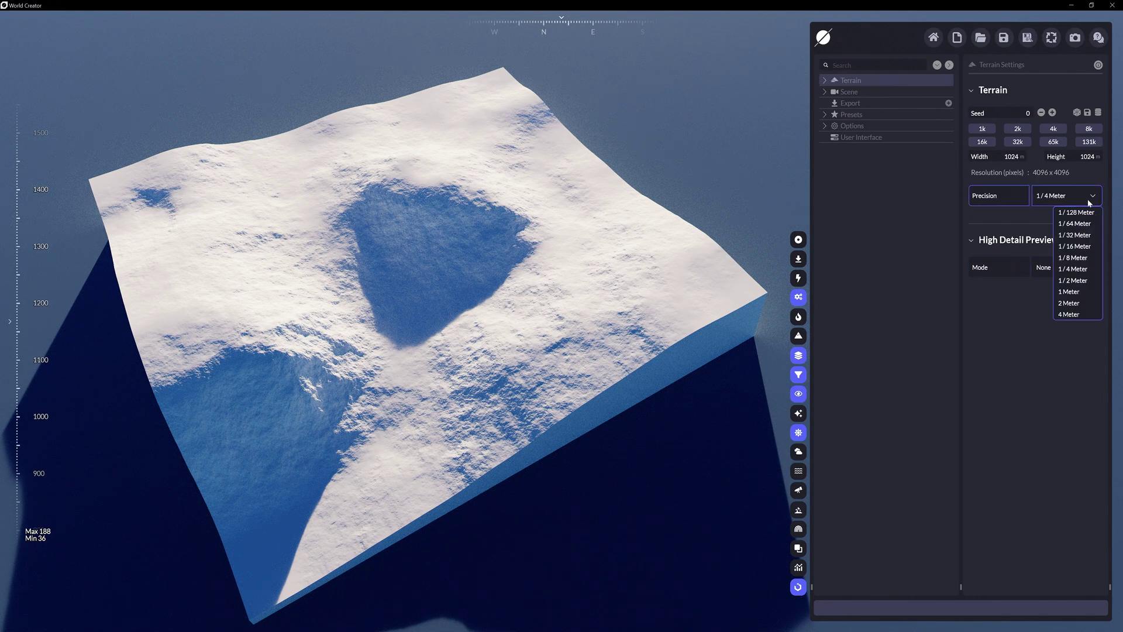
click(1071, 258)
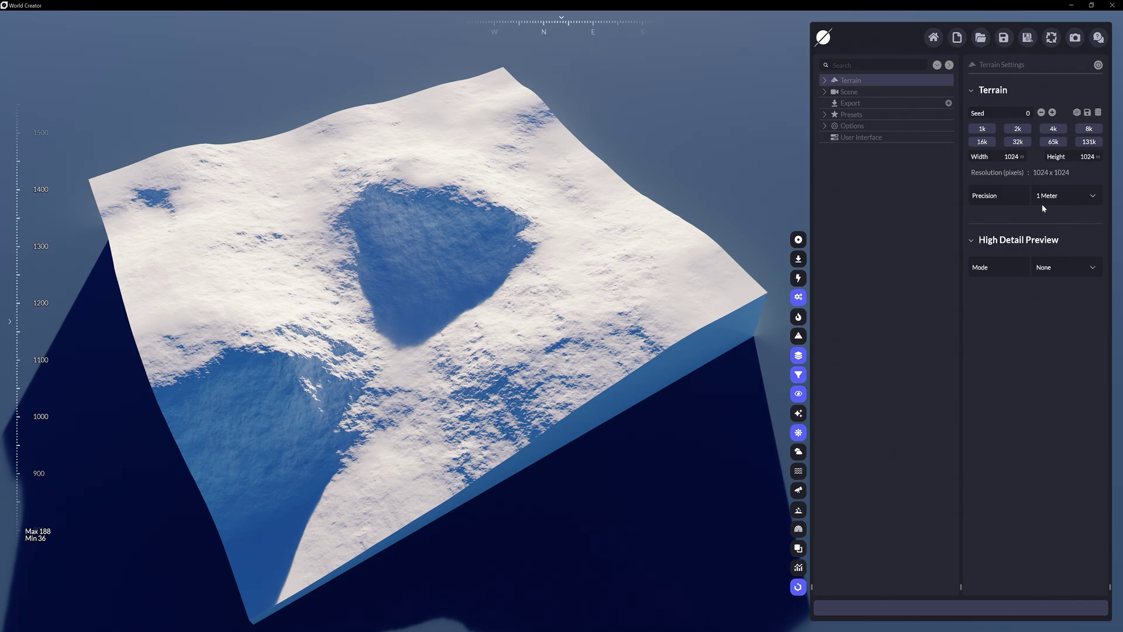
Step: Apply the 4k terrain size preset and set the terrain precision to 1/4 Meter
click(1046, 130)
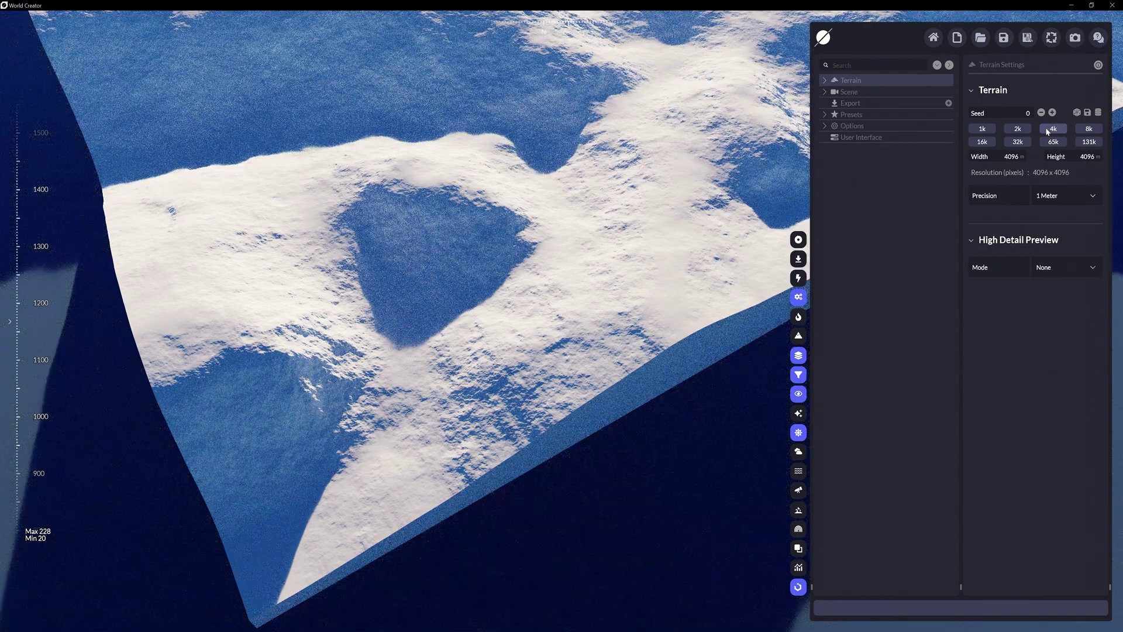
click(1076, 192)
click(1061, 269)
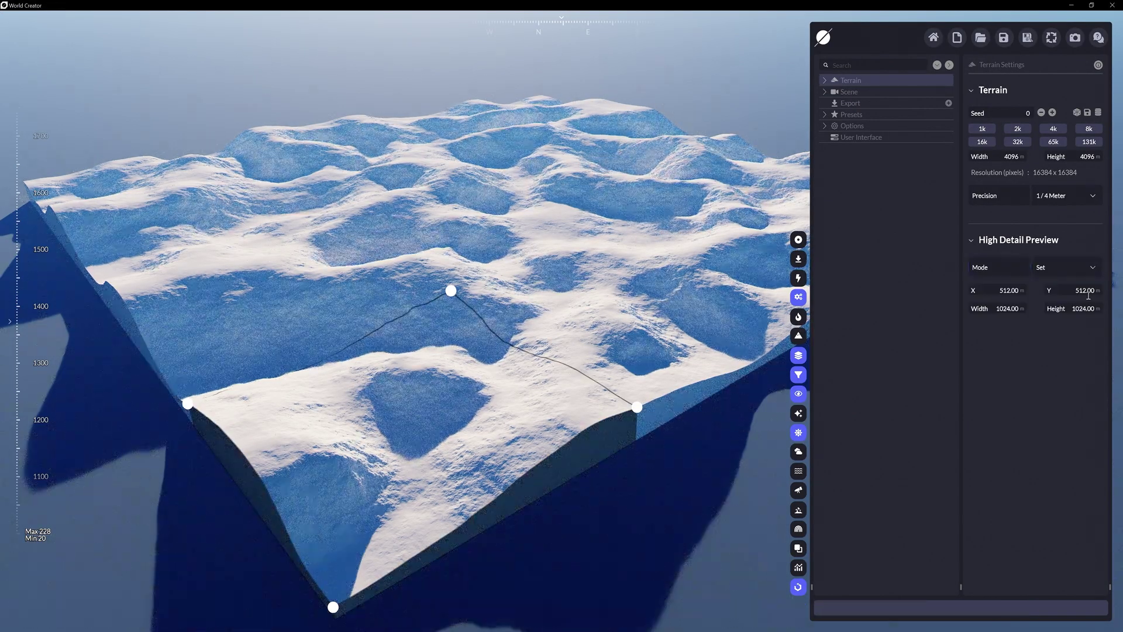
Step: In Set mode, place the high detail preview area at about X 1275 m, Y 1264 m and enlarge it to about 1252 × 1279 m
drag(409, 393, 460, 294)
drag(561, 242, 490, 312)
middle_drag(491, 316, 432, 367)
right_drag(432, 367, 447, 410)
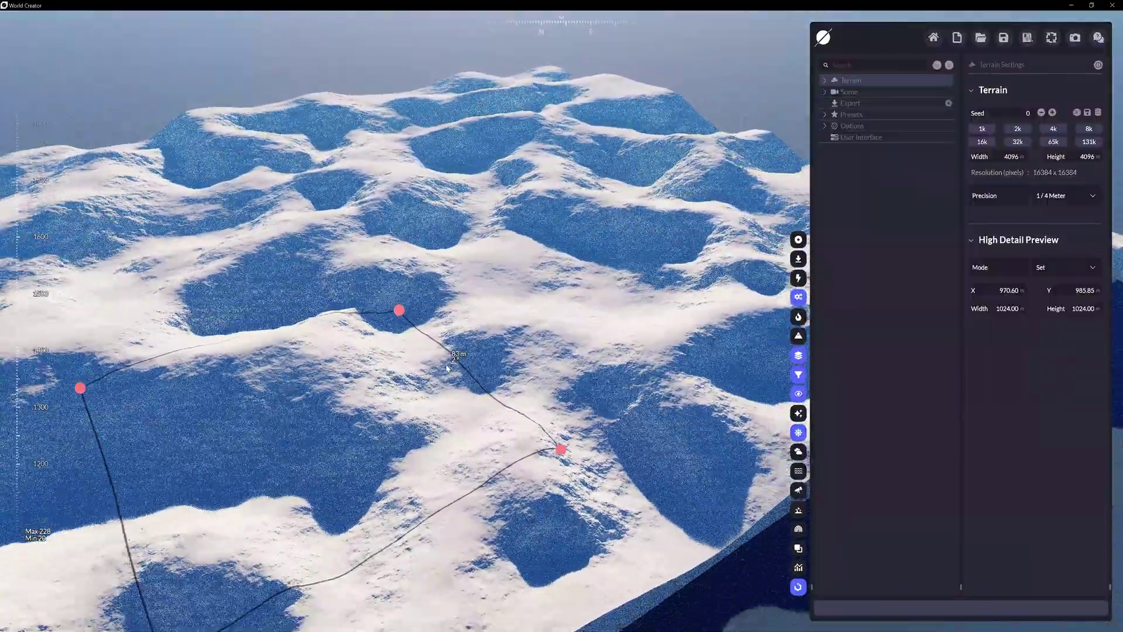
drag(455, 422, 478, 323)
drag(560, 342, 607, 341)
drag(504, 343, 508, 360)
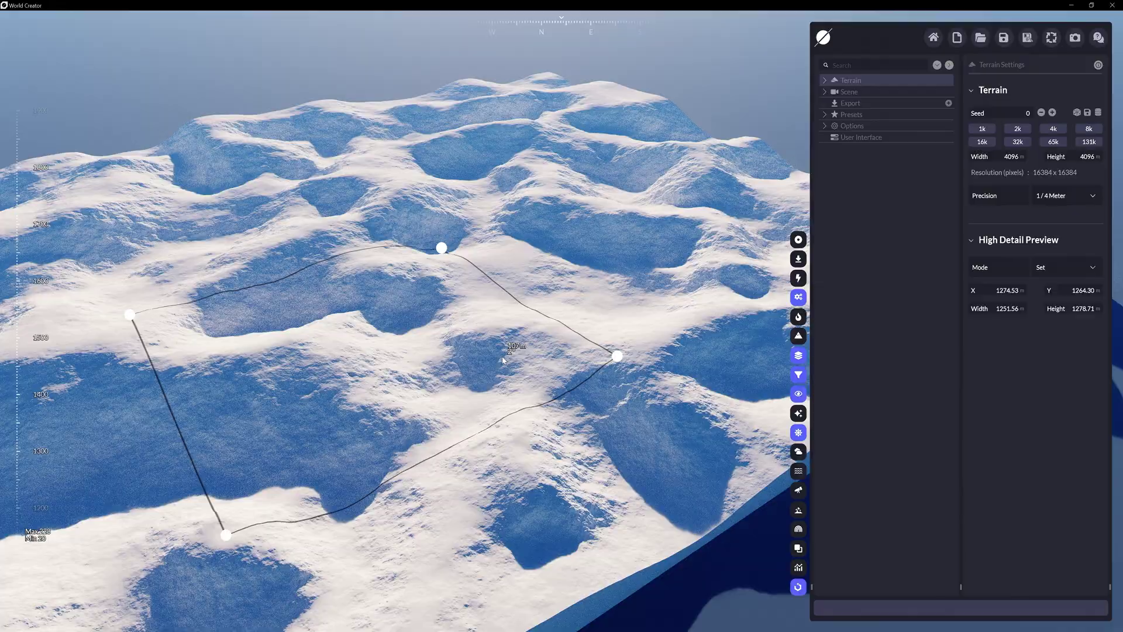
Step: Shift the high detail preview area to about X 1138 m, Y 1267 m and inspect its boundary up close
scroll(504, 360, up, 4)
right_drag(504, 360, 561, 433)
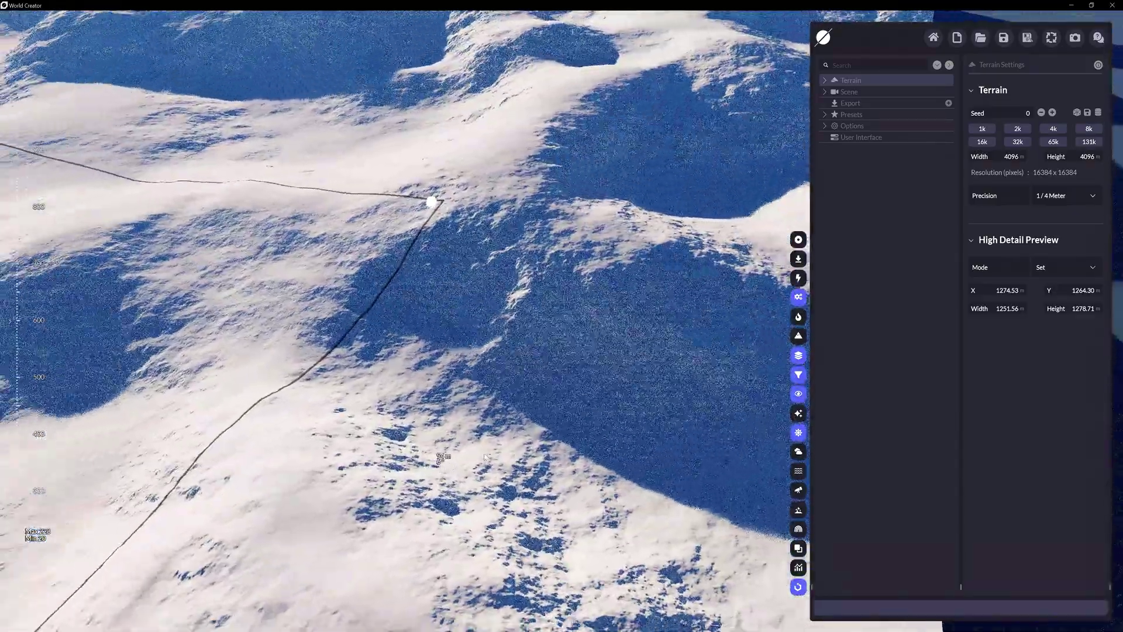
middle_drag(503, 413, 678, 369)
drag(364, 364, 566, 462)
scroll(566, 462, up, 3)
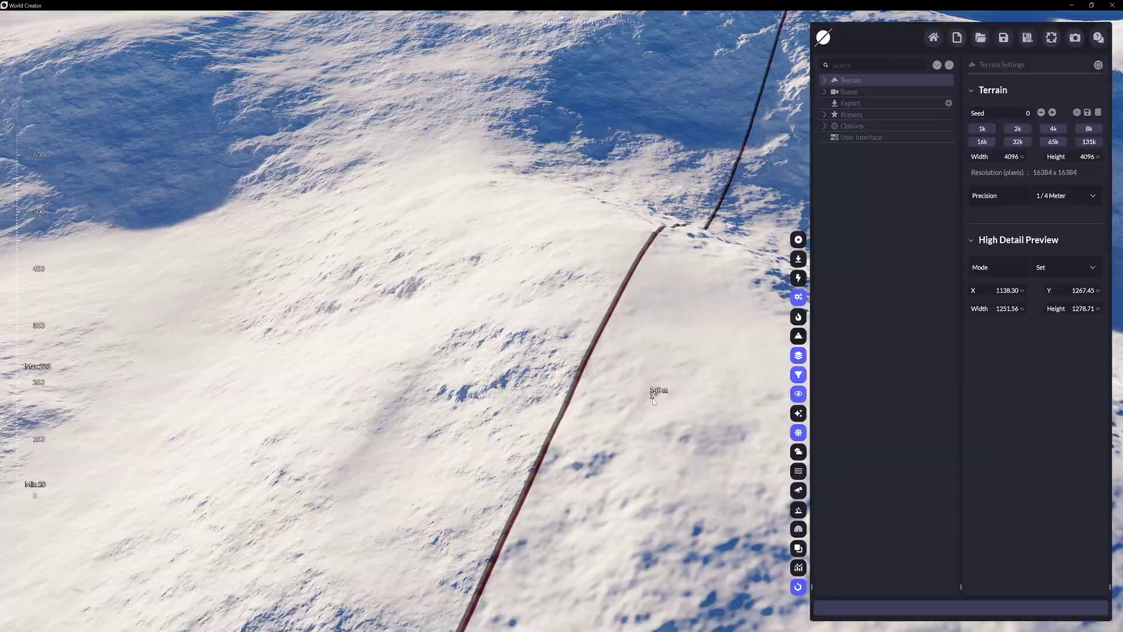
Step: Switch the high detail preview mode to Camera and examine how the preview area follows the view
click(1085, 305)
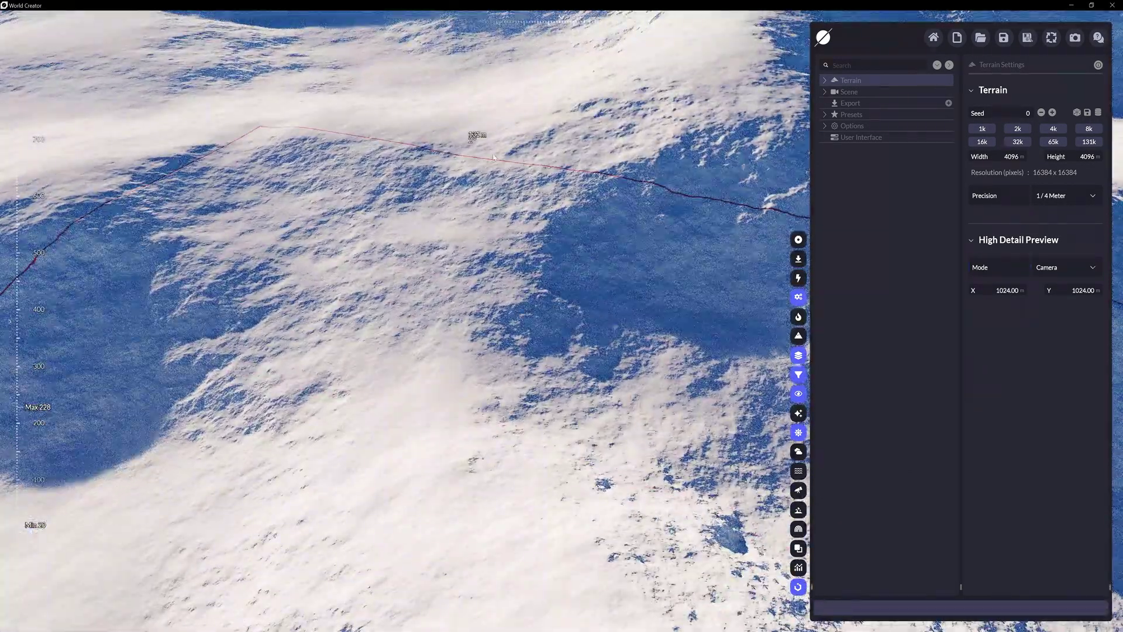
middle_drag(493, 157, 446, 494)
right_drag(446, 495, 591, 345)
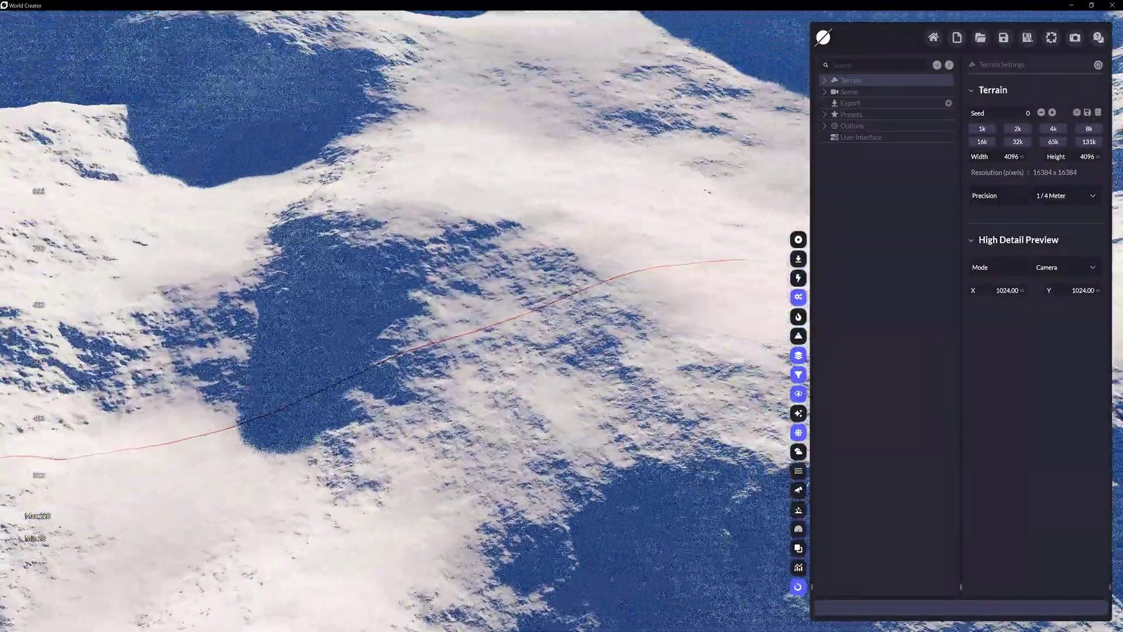